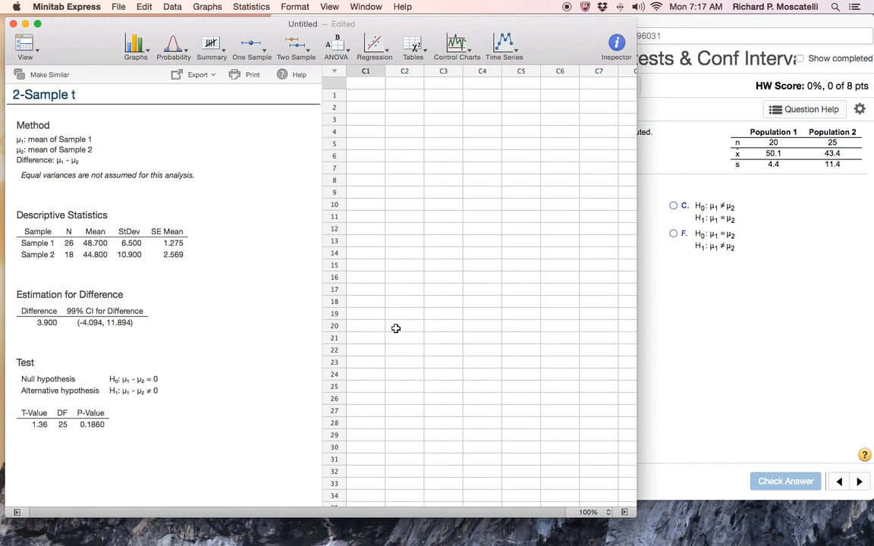
# Switch to the MathXL homework in Chrome and submit hypotheses choice A, H0: μ1 = μ2 and H1: μ1 > μ2.
pyautogui.click(718, 355)
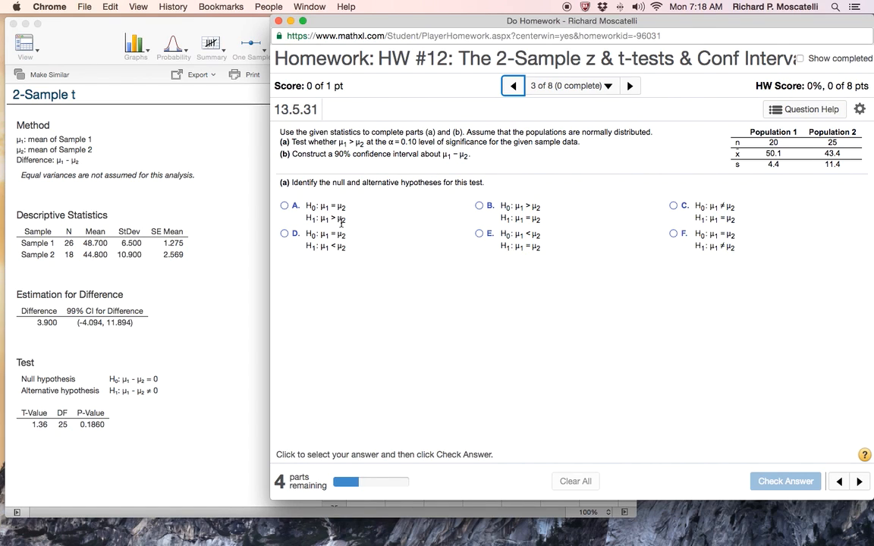
pyautogui.click(287, 210)
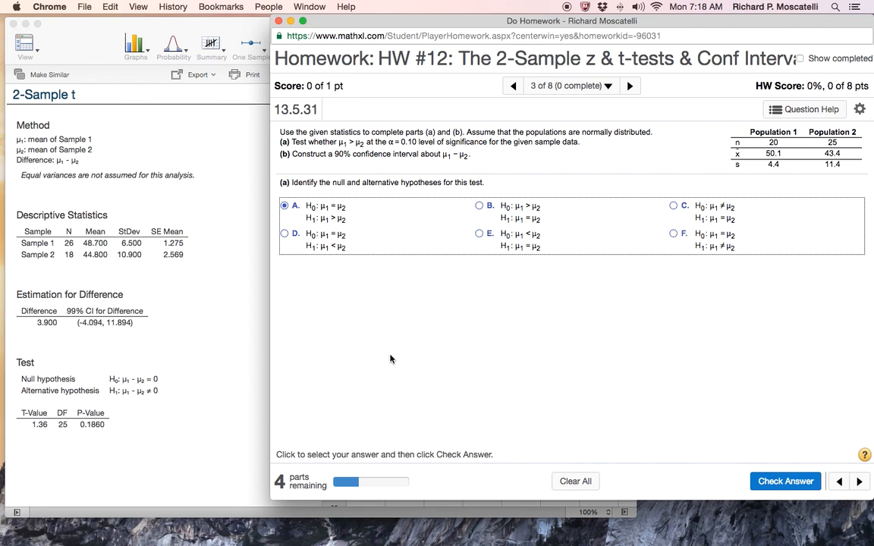
pyautogui.click(789, 484)
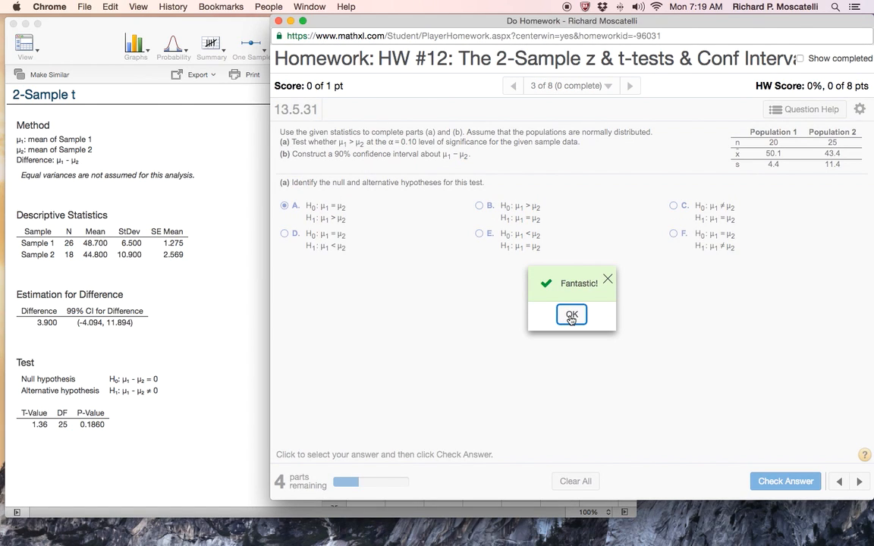
pyautogui.click(572, 315)
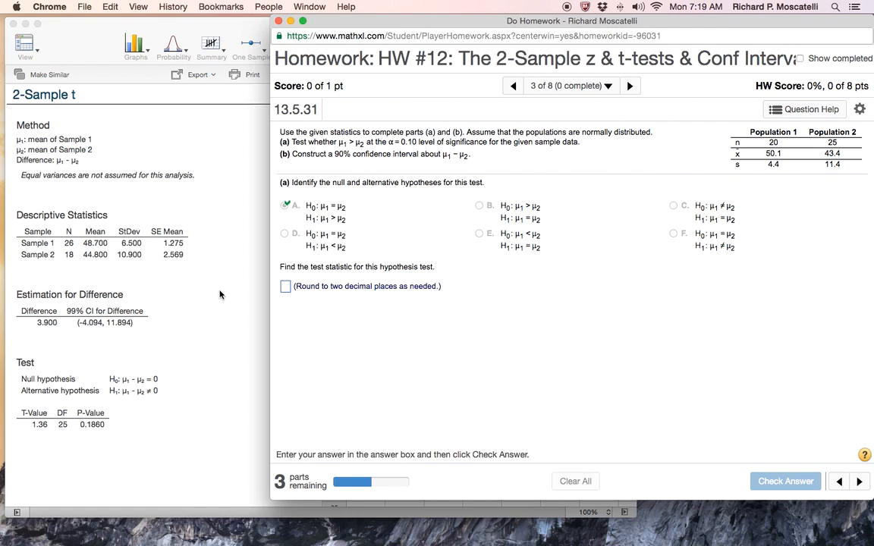
# Switch to Minitab Express and start a two-sample t test using summarized data.
pyautogui.click(201, 266)
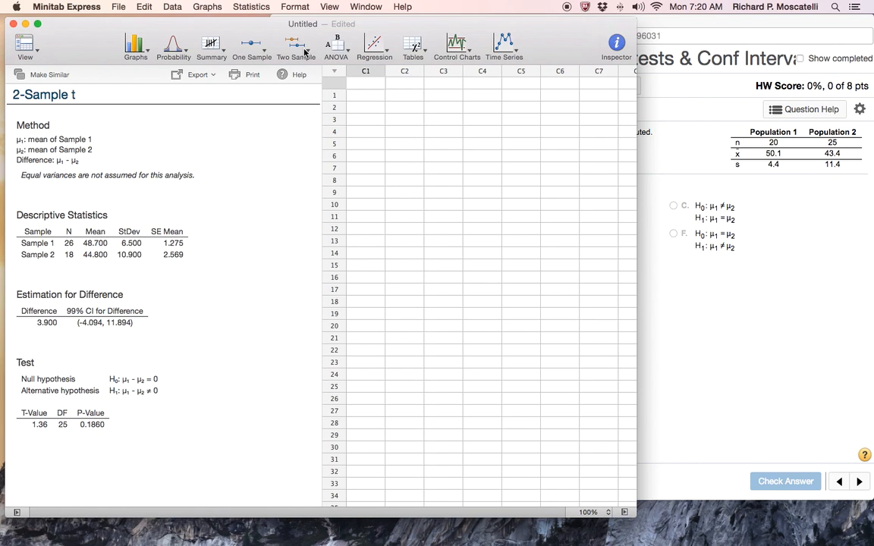
pyautogui.click(276, 47)
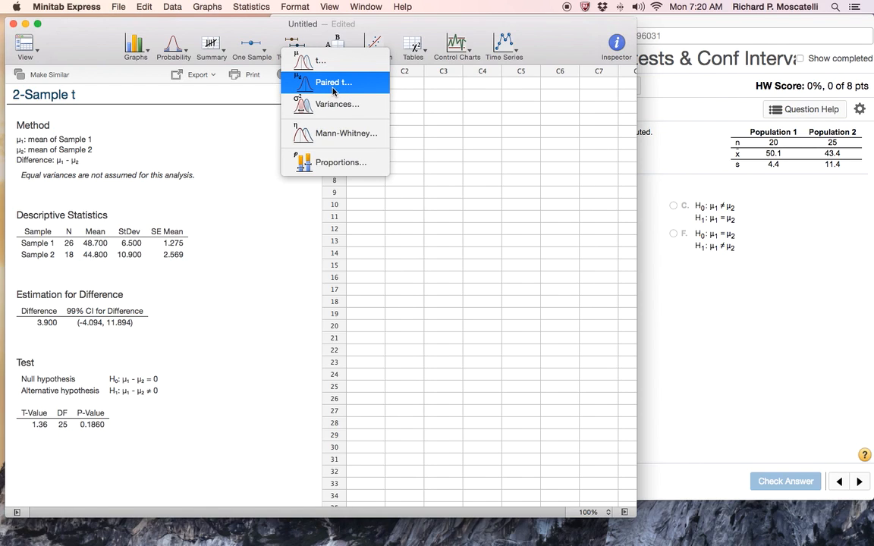
pyautogui.click(296, 60)
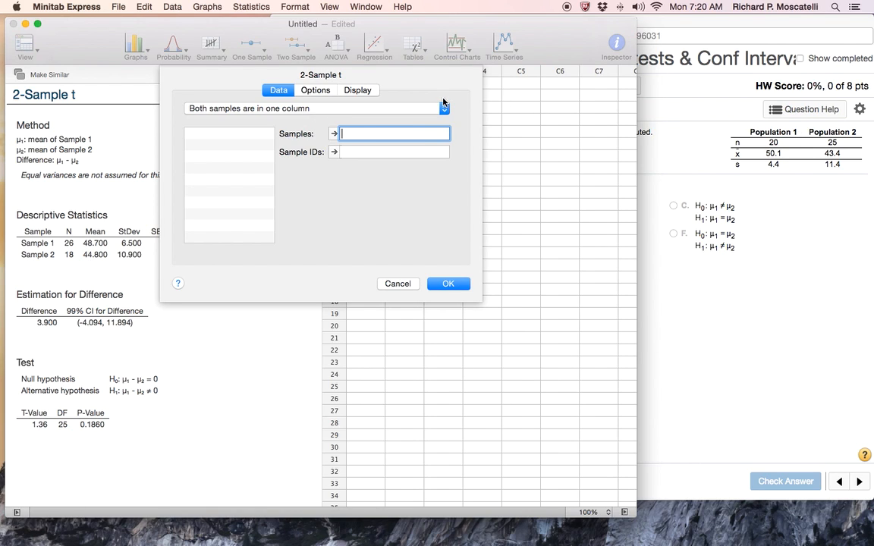
pyautogui.click(400, 108)
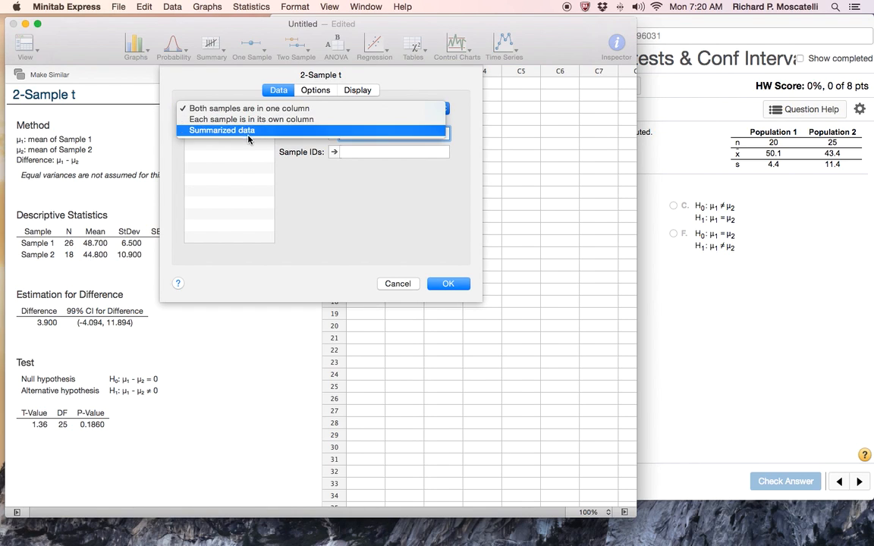
pyautogui.click(224, 131)
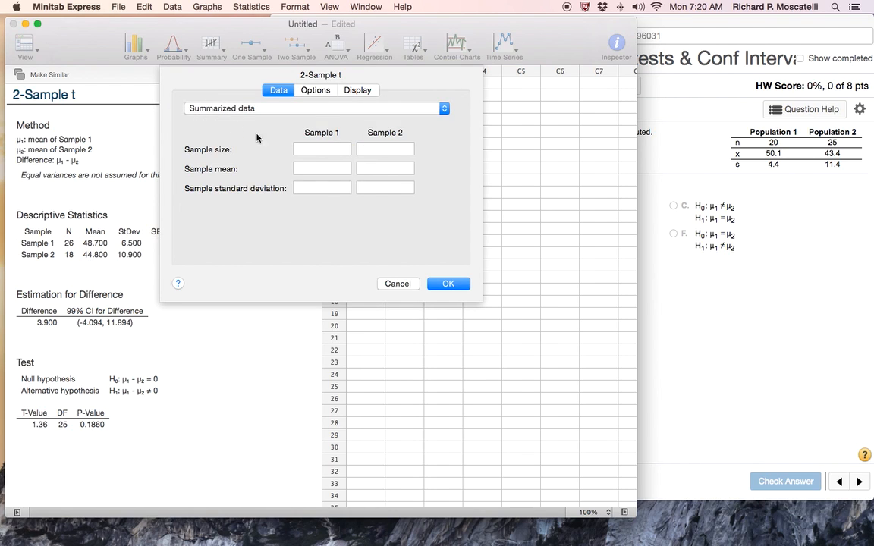
# Enter sample sizes 20 and 25 and sample means 50.1 and 43.4 for Samples 1 and 2.
pyautogui.click(328, 149)
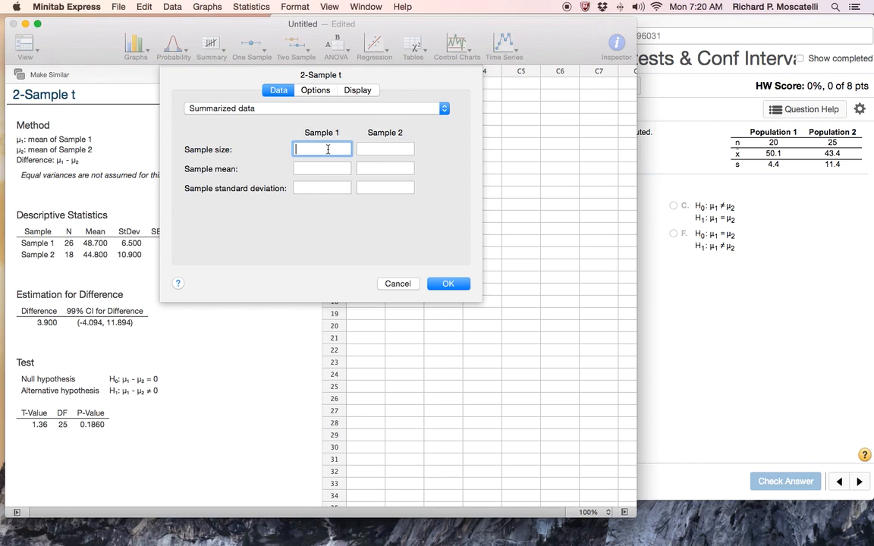
pyautogui.write('20')
pyautogui.press('Tab')
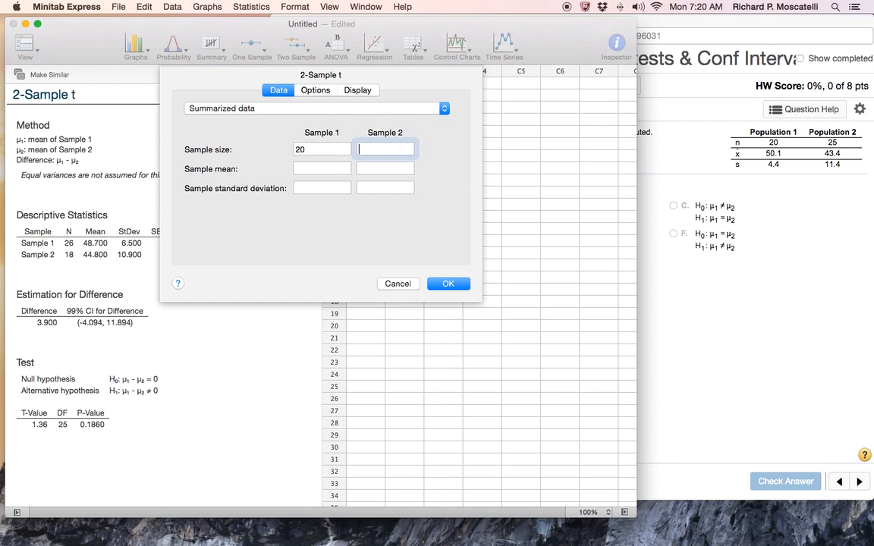
pyautogui.write('25')
pyautogui.press('Tab')
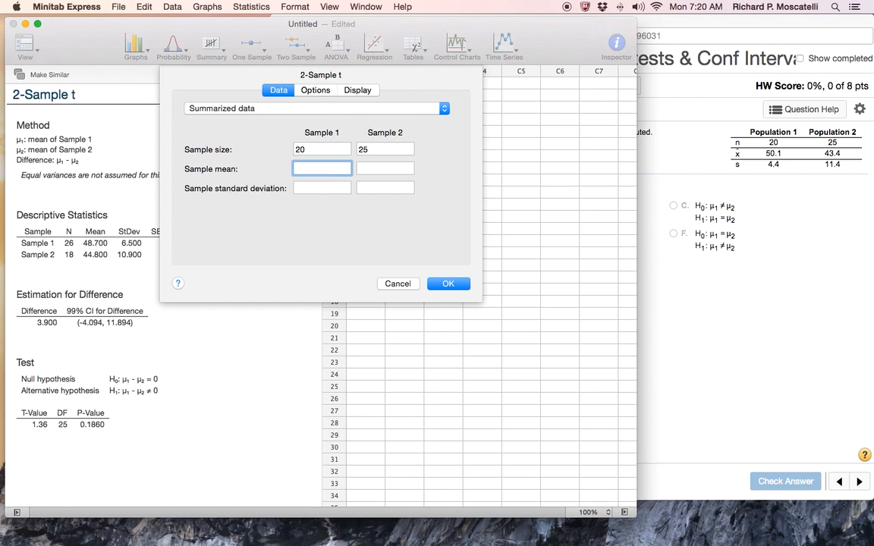
pyautogui.write('50.1')
pyautogui.press('Tab')
pyautogui.write('43')
# Enter sample standard deviations 4.4 and 11.4, and compare the entries with the homework's population table.
pyautogui.press('Tab')
pyautogui.write('4.4')
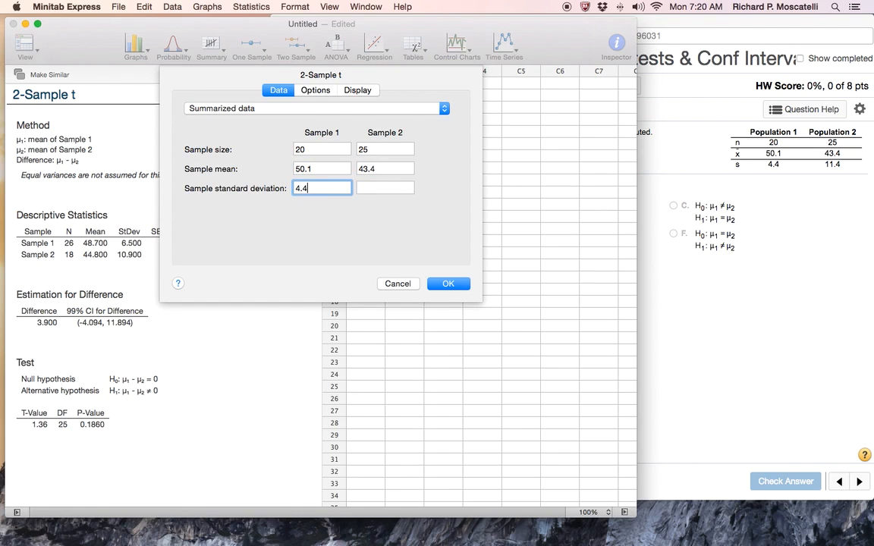
pyautogui.press('Tab')
pyautogui.write('11.')
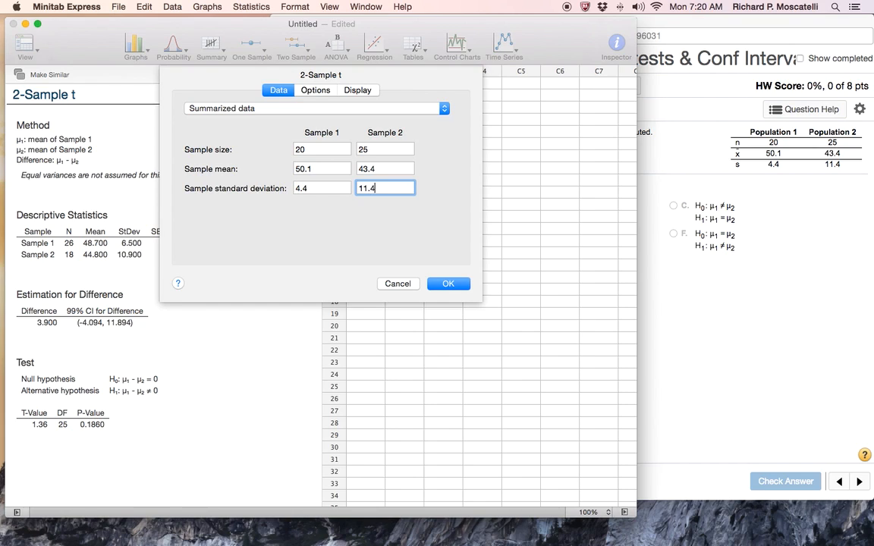
pyautogui.write('4')
pyautogui.click(718, 316)
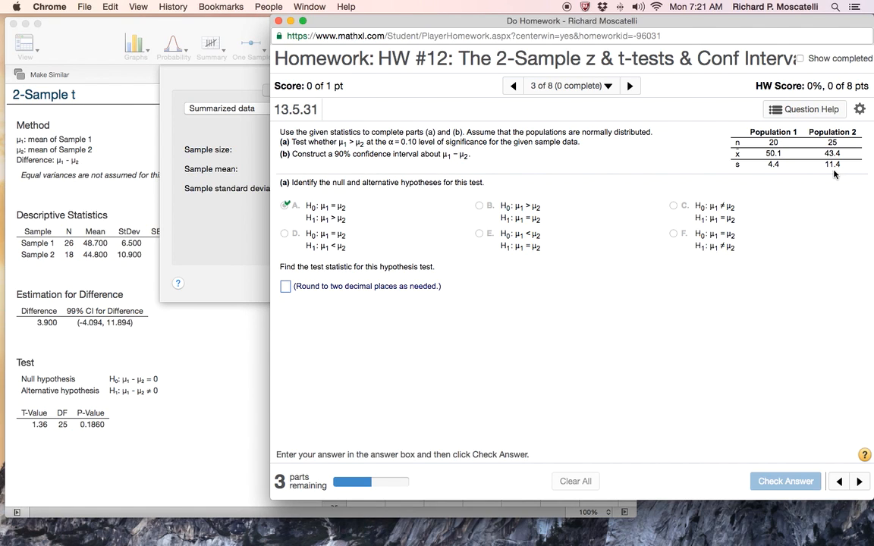
pyautogui.click(202, 212)
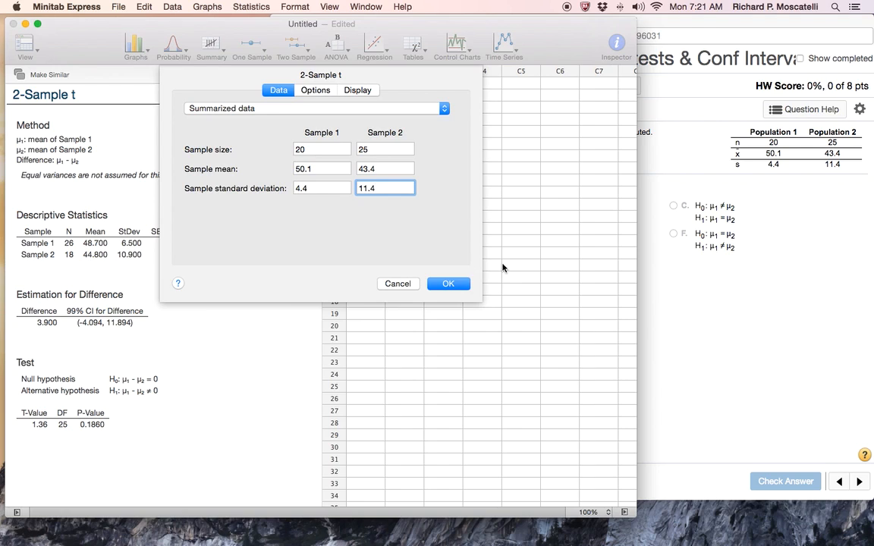
# Set the test's alternative hypothesis to Difference > 0, consulting the claim in the homework problem.
pyautogui.click(313, 92)
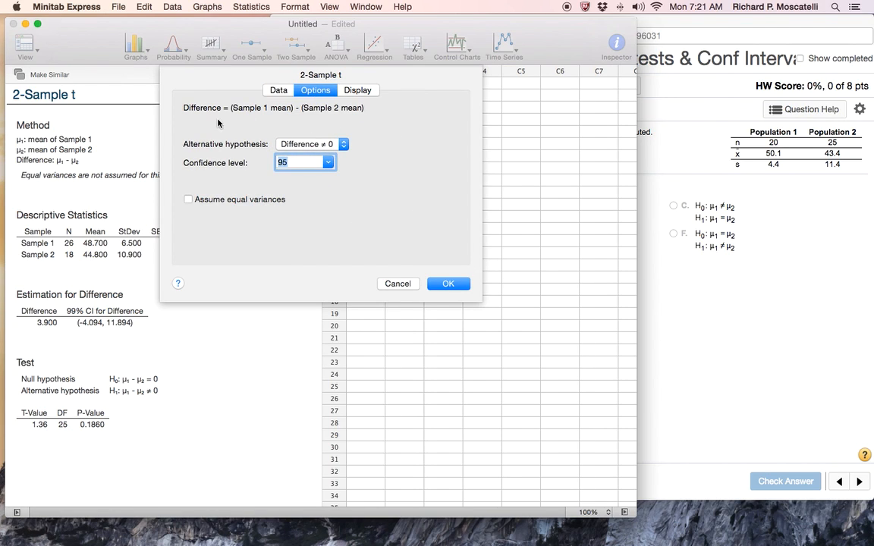
pyautogui.click(698, 276)
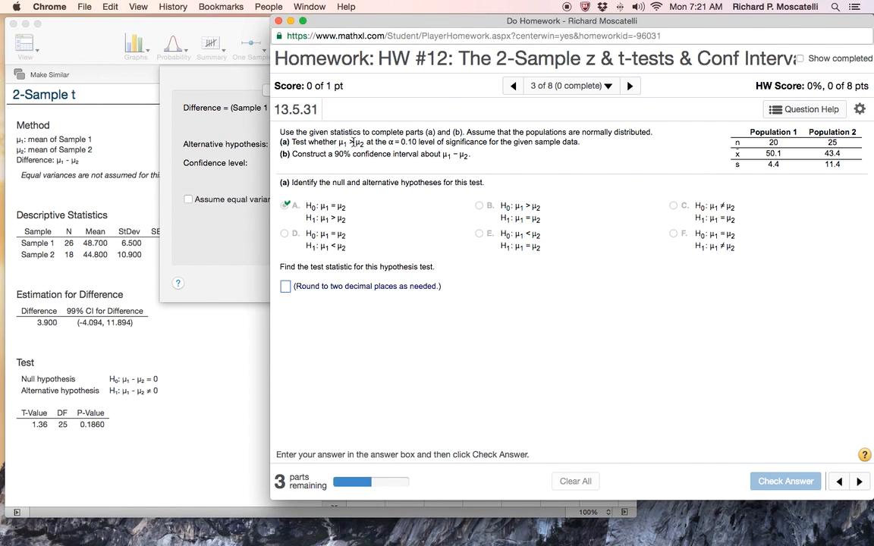
pyautogui.click(250, 158)
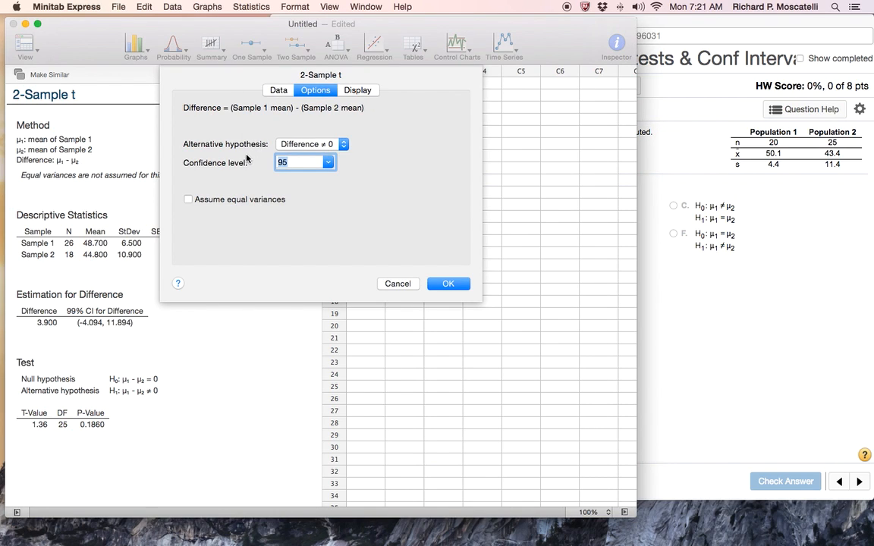
pyautogui.click(343, 146)
pyautogui.click(646, 262)
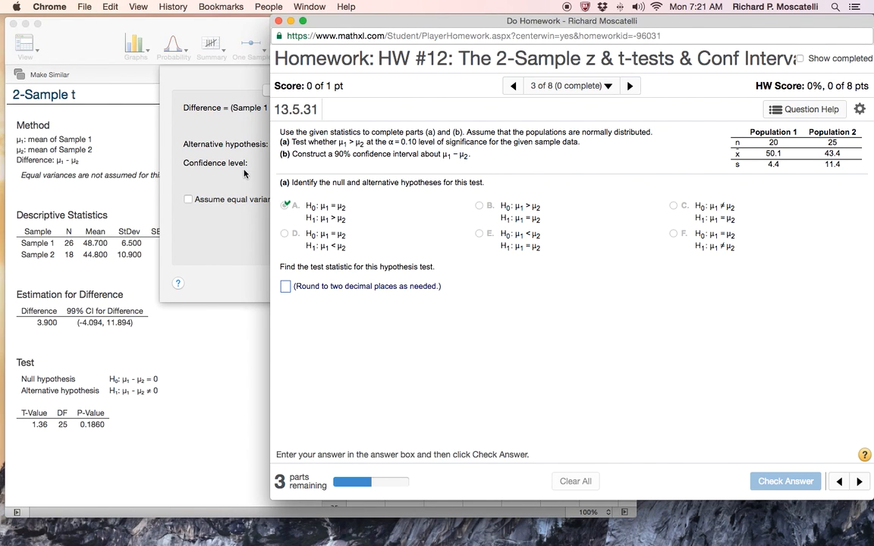
pyautogui.click(221, 157)
pyautogui.click(311, 145)
# Set the confidence level to 90, consulting the significance level in the homework problem.
pyautogui.click(307, 165)
pyautogui.press('Tab')
pyautogui.click(708, 297)
pyautogui.click(192, 141)
pyautogui.write('90')
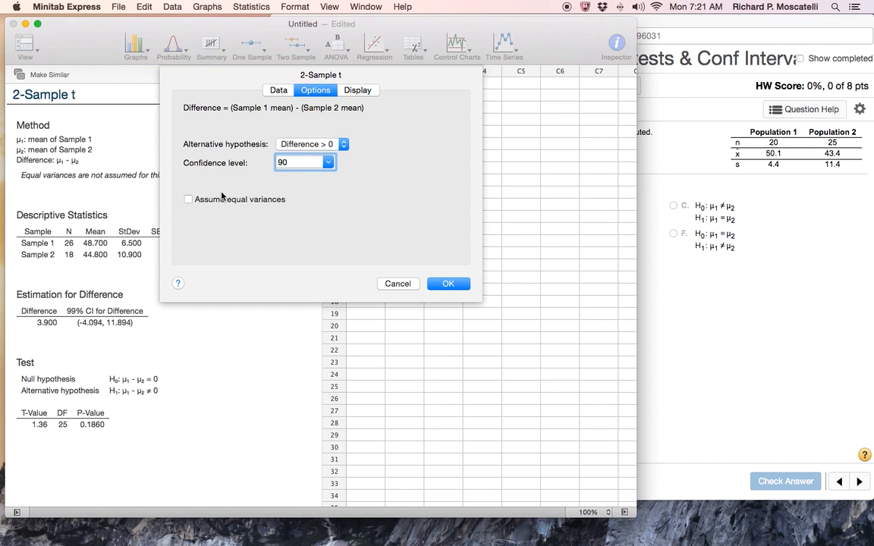
pyautogui.click(869, 354)
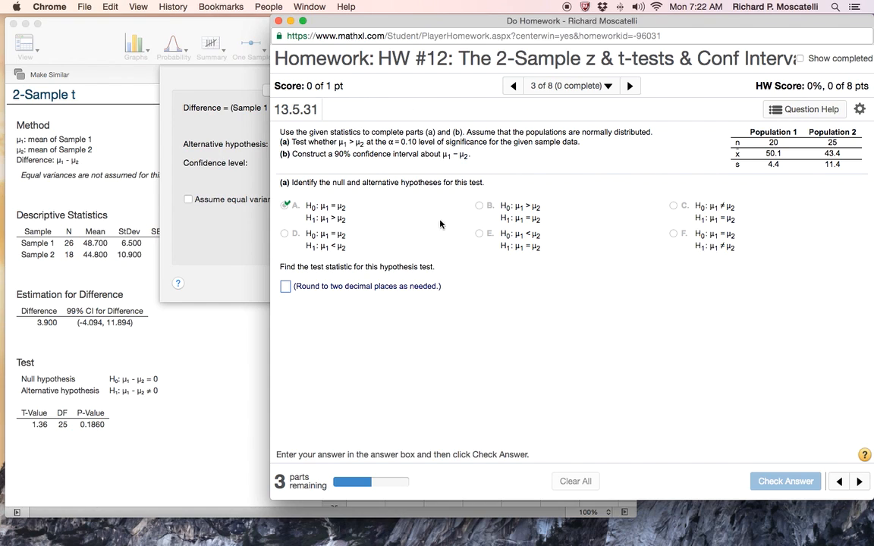
pyautogui.click(216, 212)
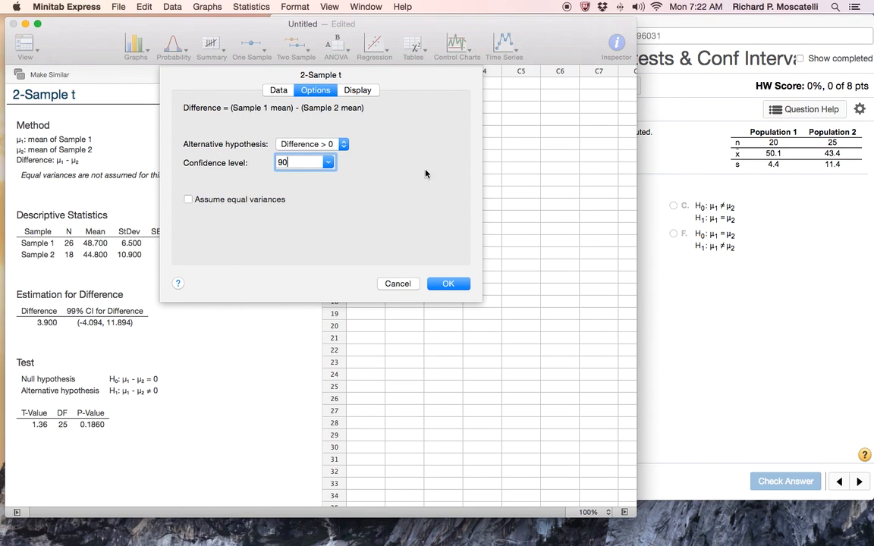
# Review the data, options and display settings of the 2-Sample t test and run it.
pyautogui.click(279, 89)
pyautogui.click(303, 93)
pyautogui.click(359, 91)
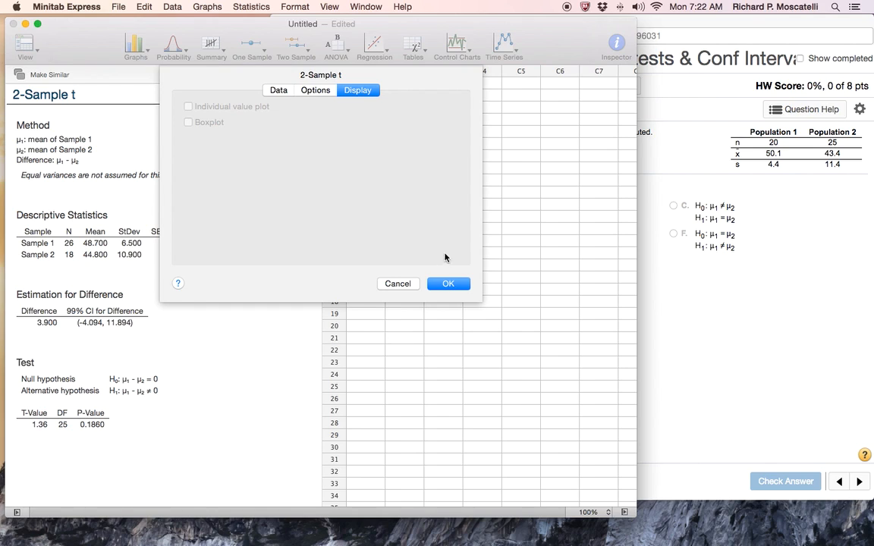
pyautogui.click(285, 90)
pyautogui.click(306, 92)
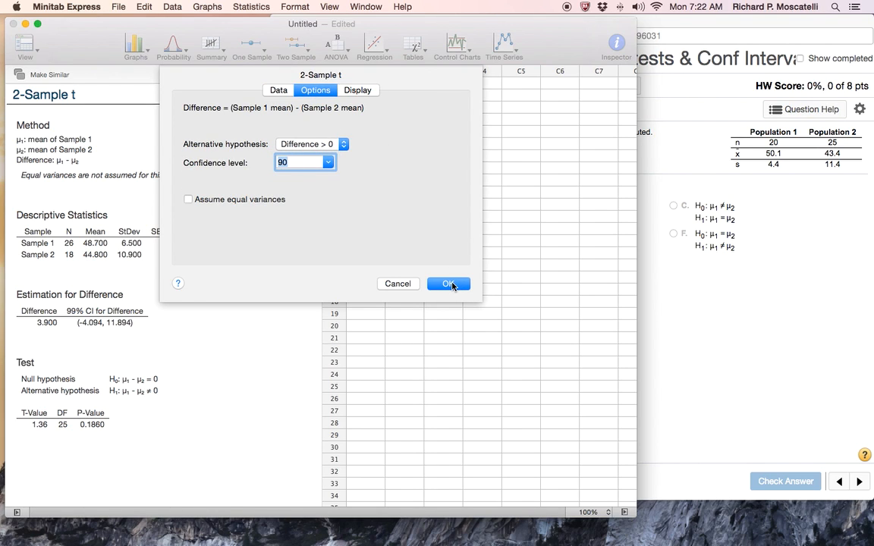
pyautogui.click(449, 284)
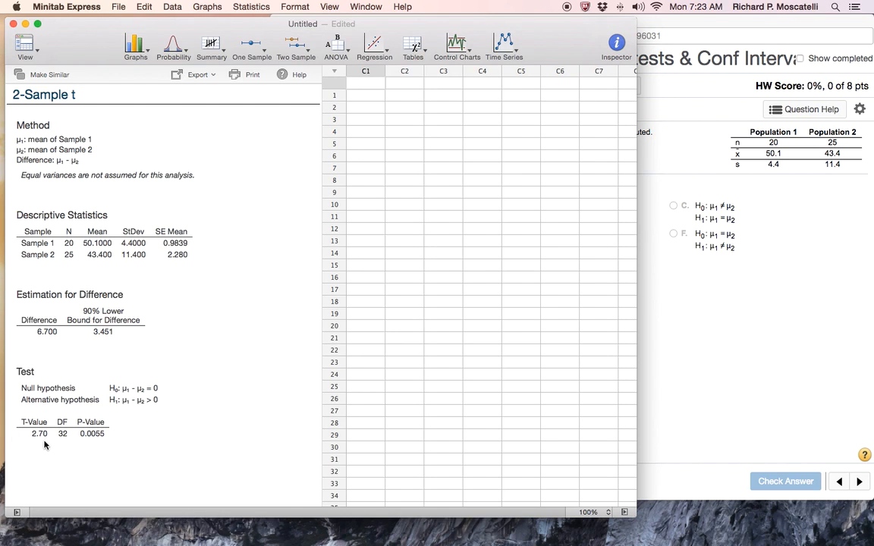
# Switch to the homework in Chrome and submit 2.70 as the test statistic.
pyautogui.click(711, 398)
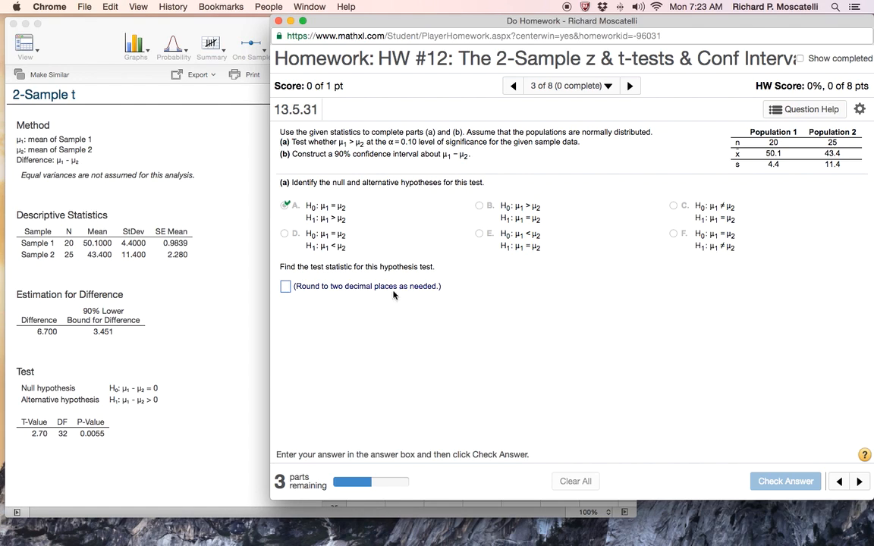
pyautogui.click(285, 287)
pyautogui.write('2.70')
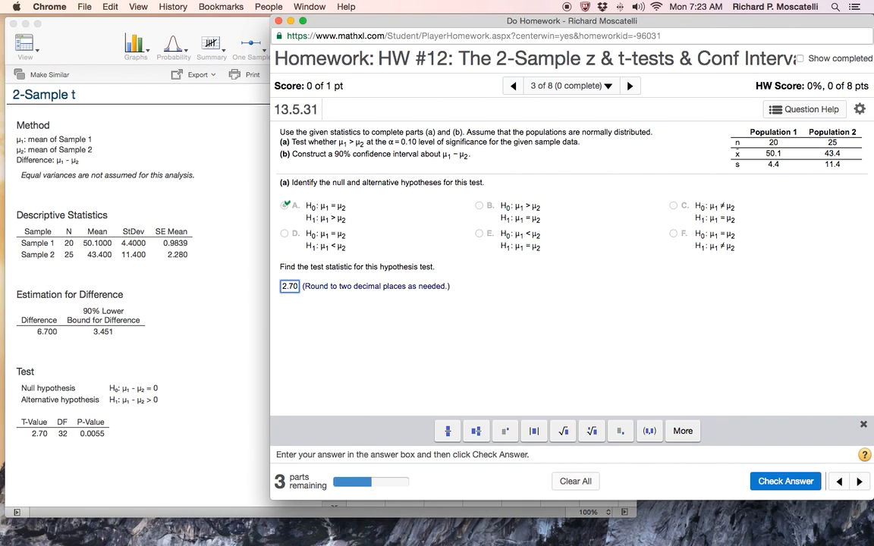
pyautogui.click(786, 481)
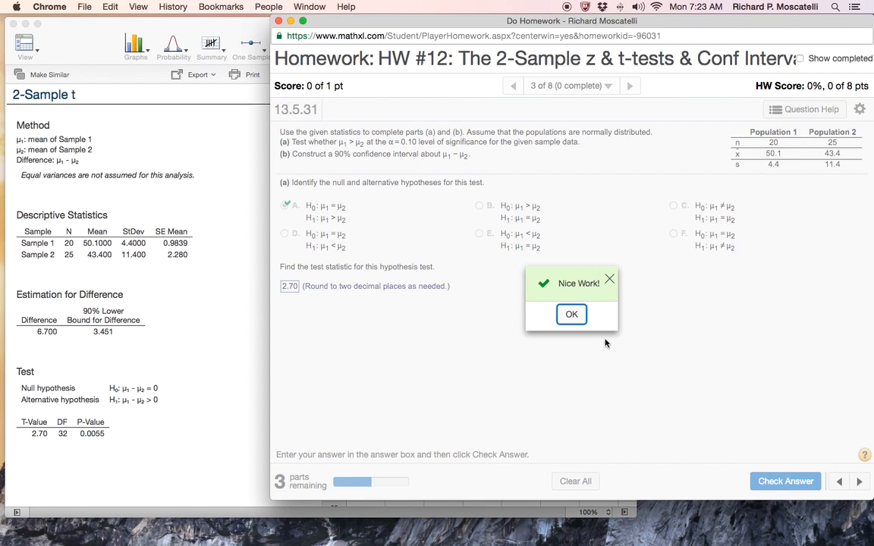
pyautogui.click(574, 316)
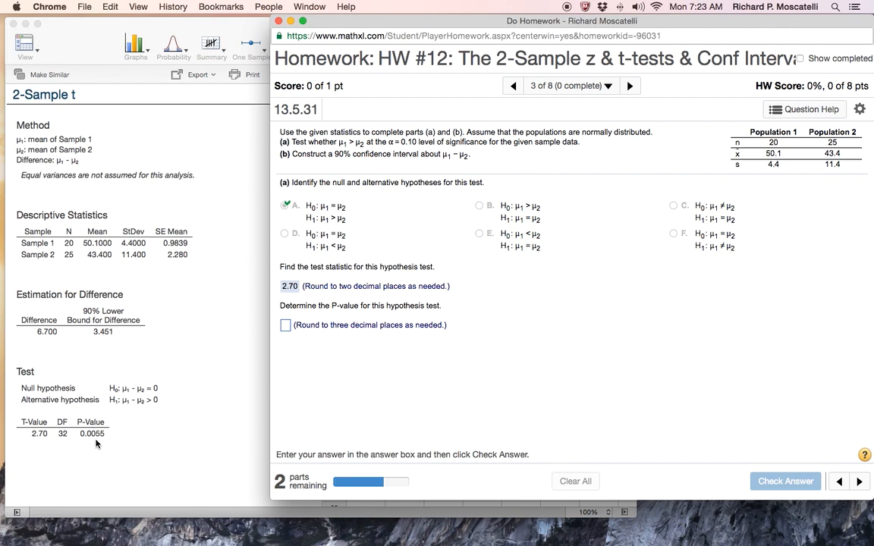
# Submit 0.006 as the P-value for the hypothesis test.
pyautogui.click(286, 326)
pyautogui.write('0.006')
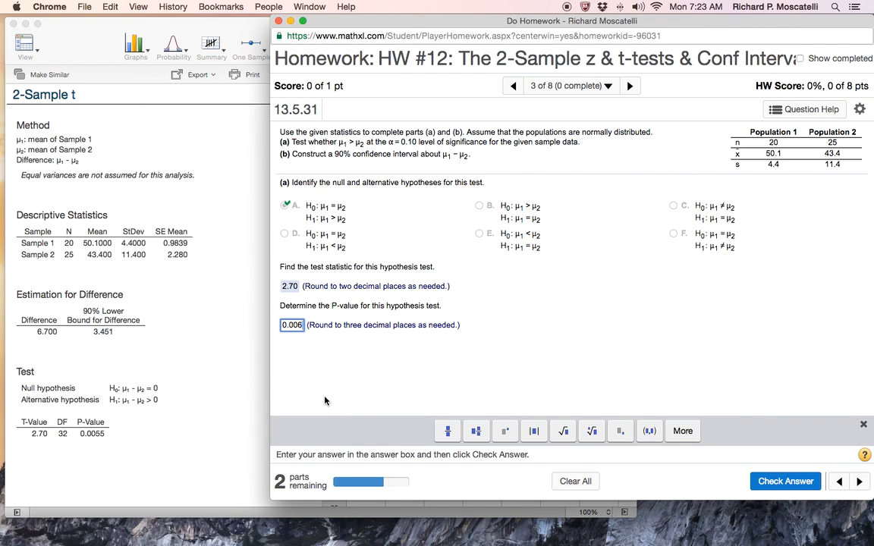
pyautogui.click(807, 480)
pyautogui.click(571, 316)
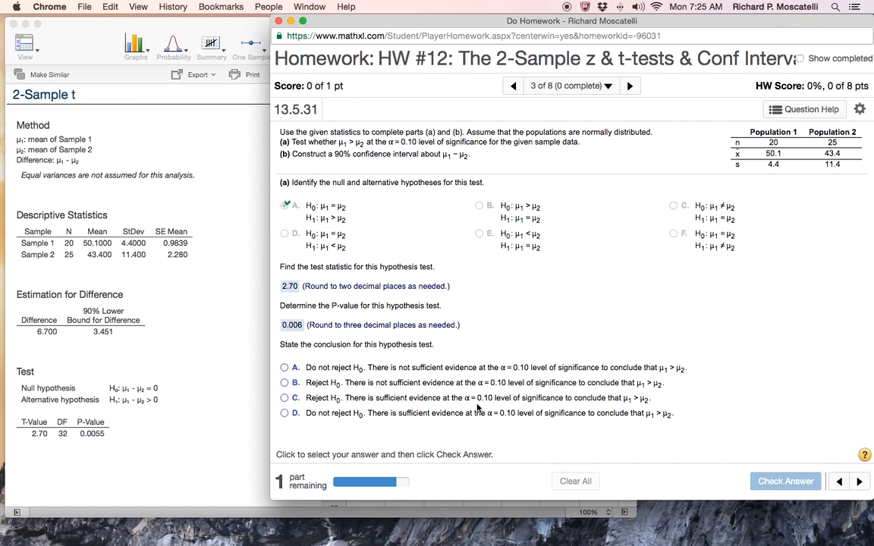
# Select conclusion C, reject H0 with sufficient evidence that μ1 > μ2, and consult the Minitab Express results.
pyautogui.click(324, 400)
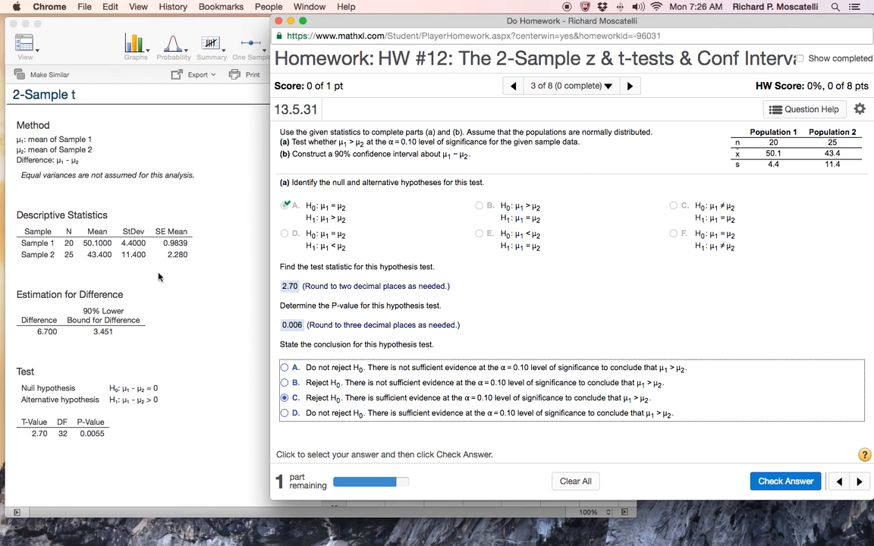
pyautogui.click(221, 388)
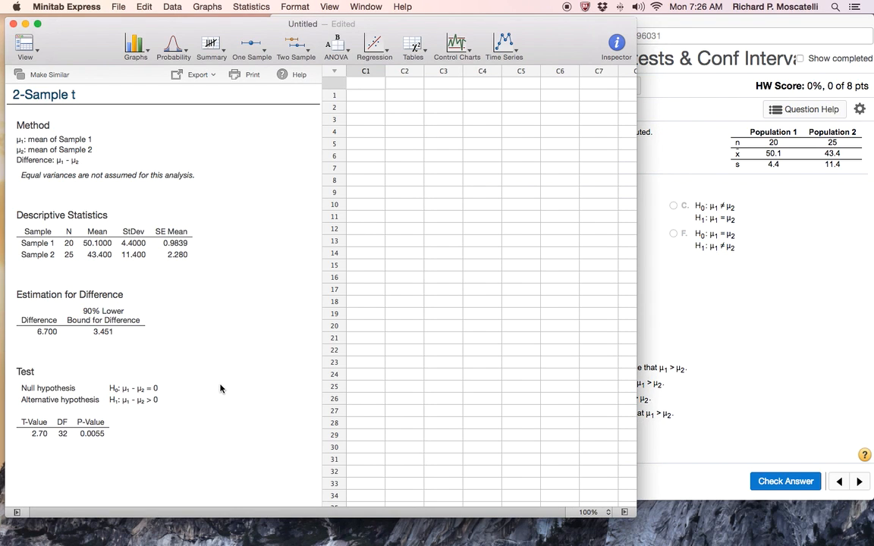
pyautogui.click(733, 331)
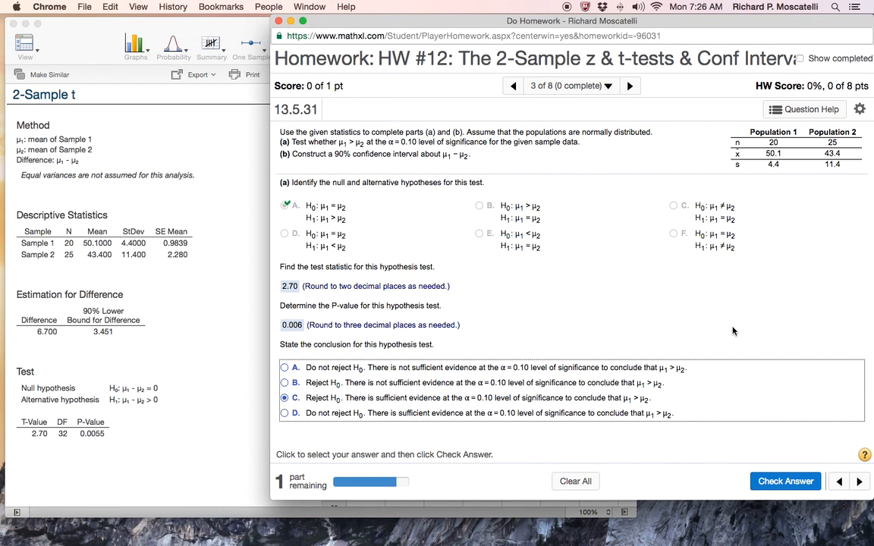